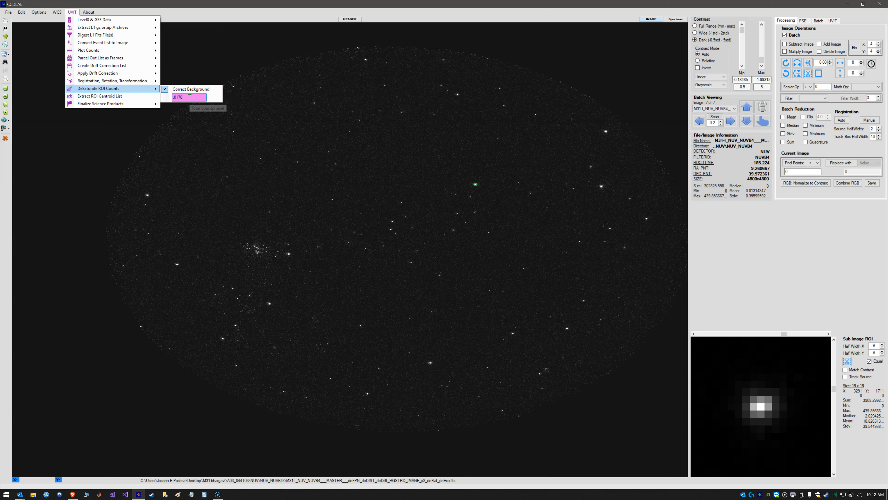
Enlarge the sub-image ROI to a half width of 46 pixels and centre it on the bright star
{"action": "left_click", "coordinate": [191, 99]}
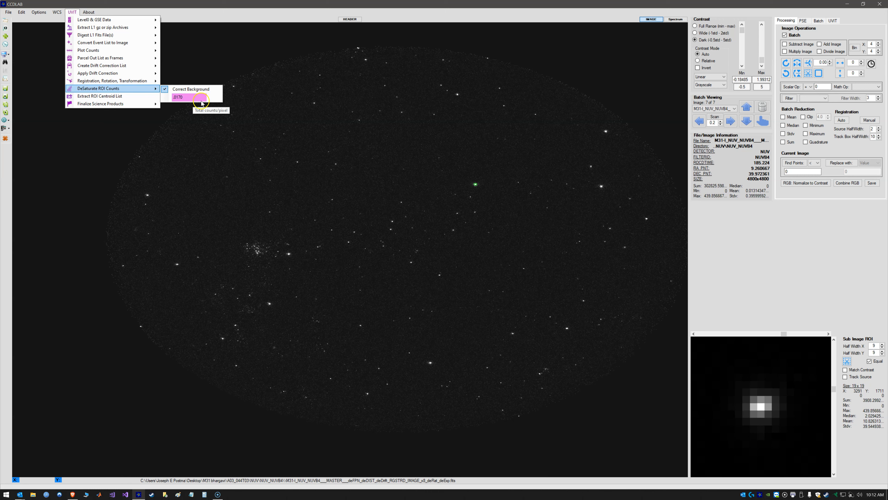
{"action": "left_click", "coordinate": [524, 4]}
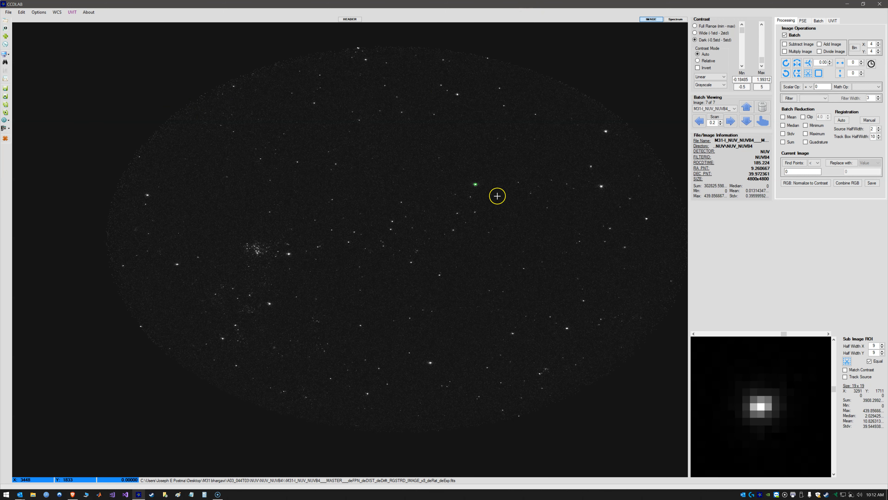
{"action": "scroll", "coordinate": [491, 193], "scroll_direction": "up", "scroll_amount": 4}
{"action": "scroll", "coordinate": [479, 190], "scroll_direction": "up", "scroll_amount": 20}
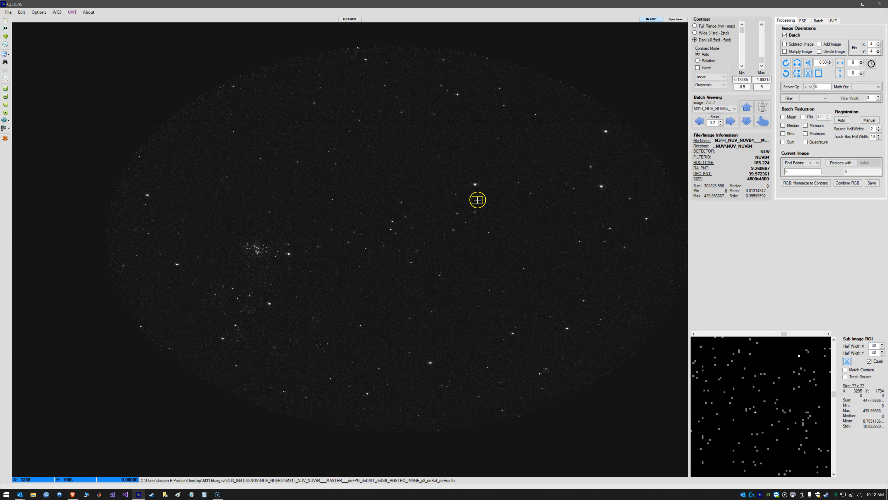
{"action": "scroll", "coordinate": [476, 185], "scroll_direction": "up", "scroll_amount": 8}
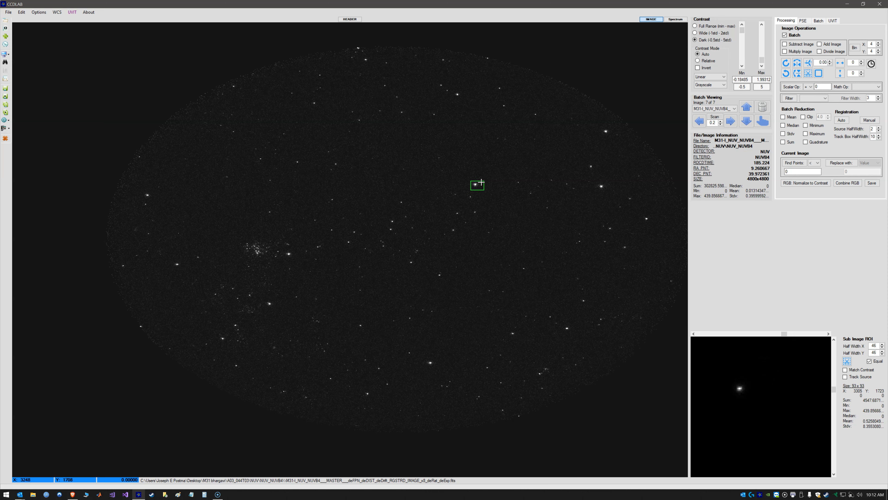
{"action": "left_click_drag", "start_coordinate": [742, 398], "coordinate": [774, 392]}
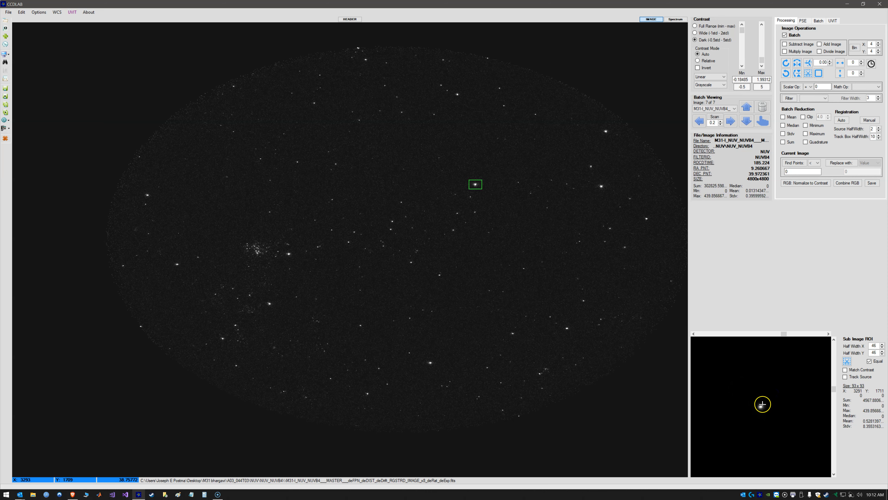
Run curve of growth photometry on the star's ROI, fitting the last 6 points with the plot view enabled
{"action": "left_click", "coordinate": [804, 21]}
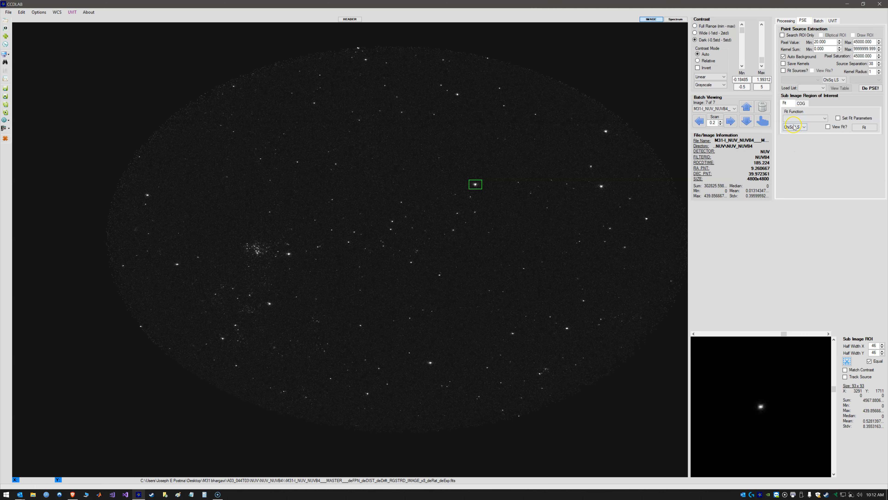
{"action": "left_click", "coordinate": [802, 103]}
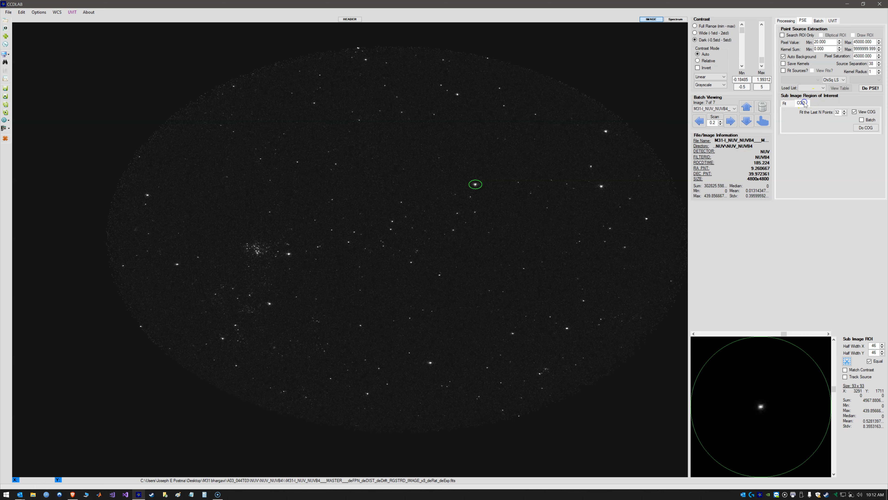
{"action": "left_click", "coordinate": [844, 114]}
{"action": "left_click", "coordinate": [865, 127]}
{"action": "left_click_drag", "start_coordinate": [219, 73], "coordinate": [632, 84]}
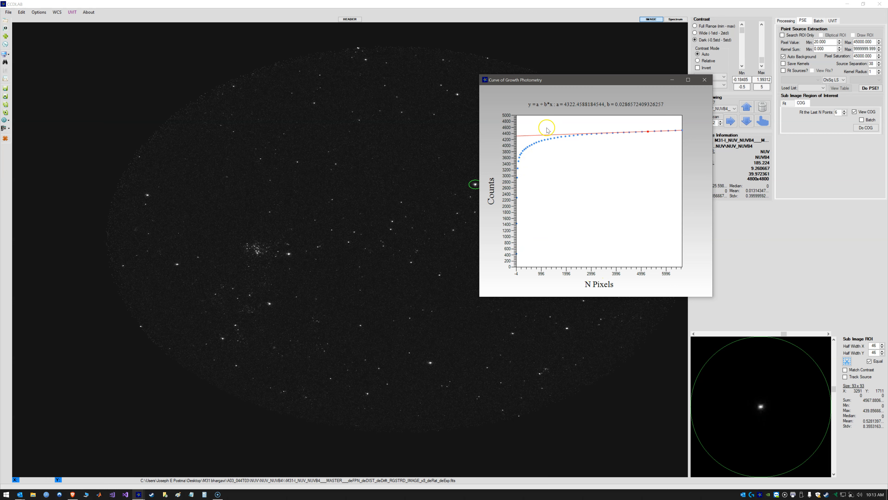
{"action": "mouse_move", "coordinate": [629, 134]}
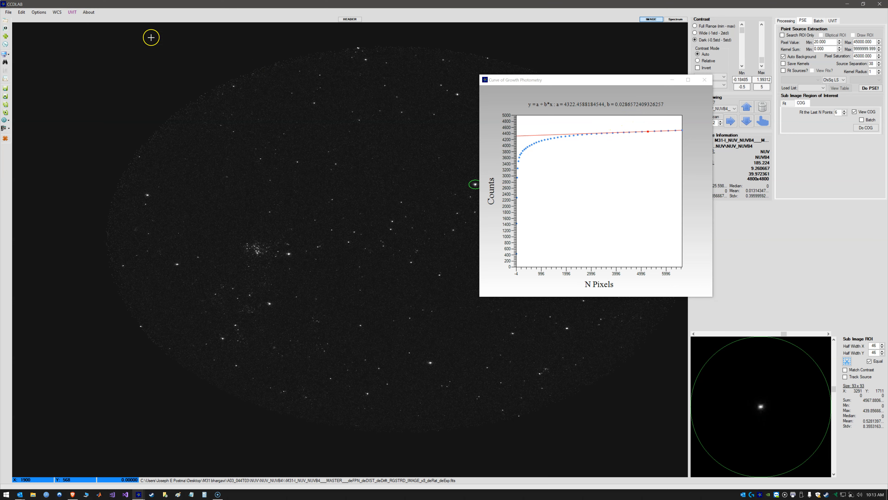
Check the background counts-per-pixel value for DeSaturate ROI Counts and close the Curve of Growth Photometry plot
{"action": "left_click", "coordinate": [72, 12]}
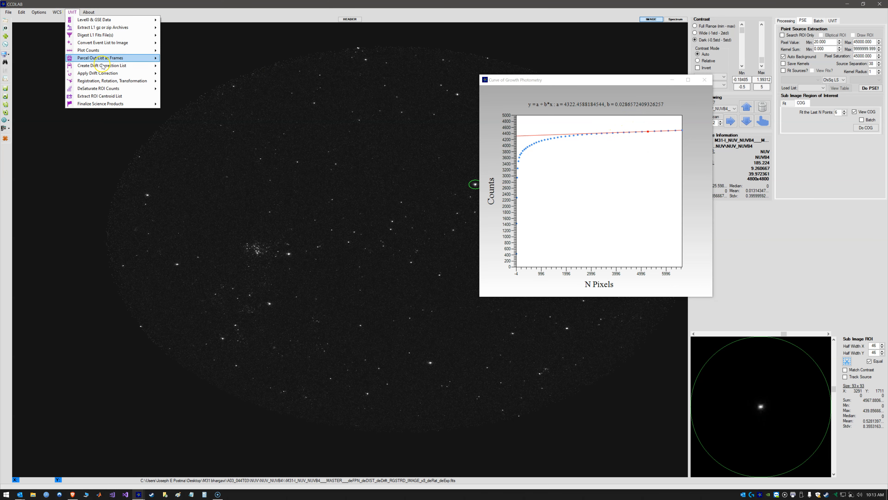
{"action": "mouse_move", "coordinate": [112, 87]}
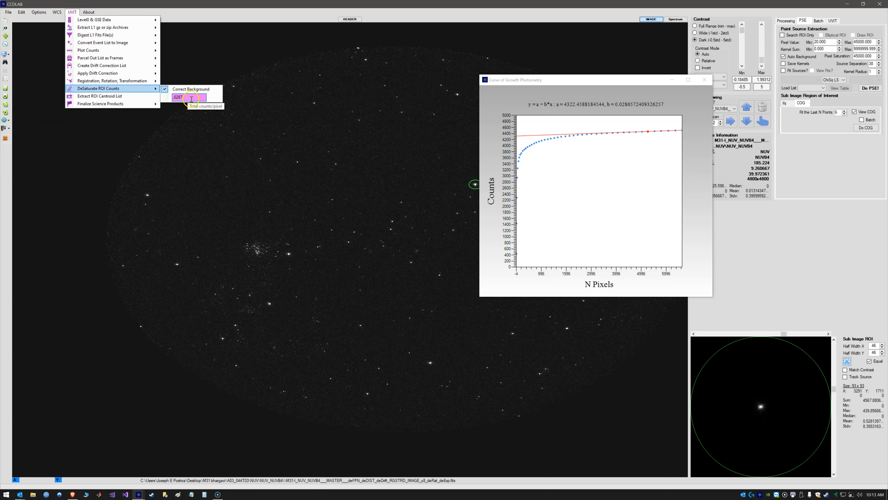
{"action": "left_click", "coordinate": [699, 88]}
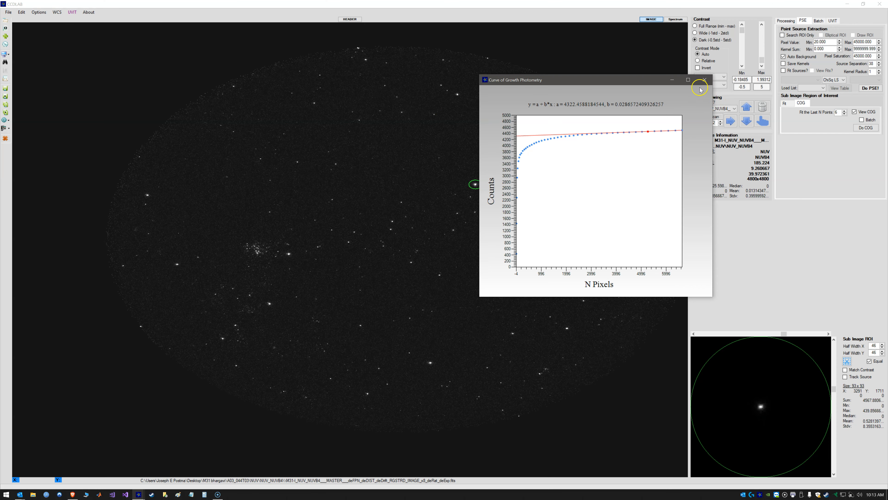
{"action": "left_click", "coordinate": [704, 80]}
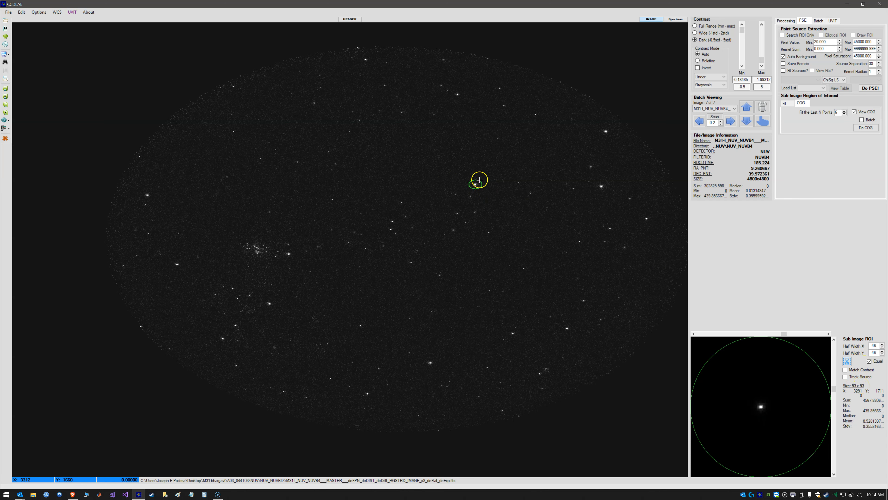
Inspect areas near the bright star by moving the ROI over them, and recentre it on the star
{"action": "left_click_drag", "start_coordinate": [465, 190], "coordinate": [520, 183]}
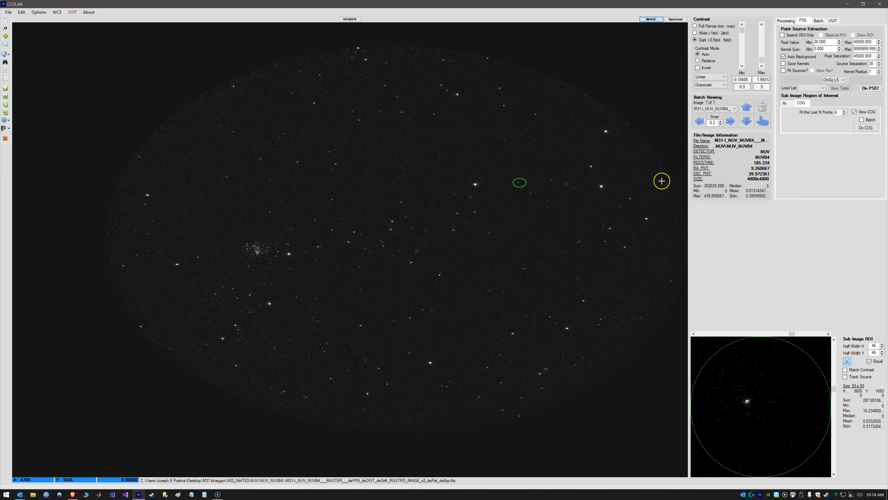
{"action": "left_click_drag", "start_coordinate": [402, 182], "coordinate": [471, 168]}
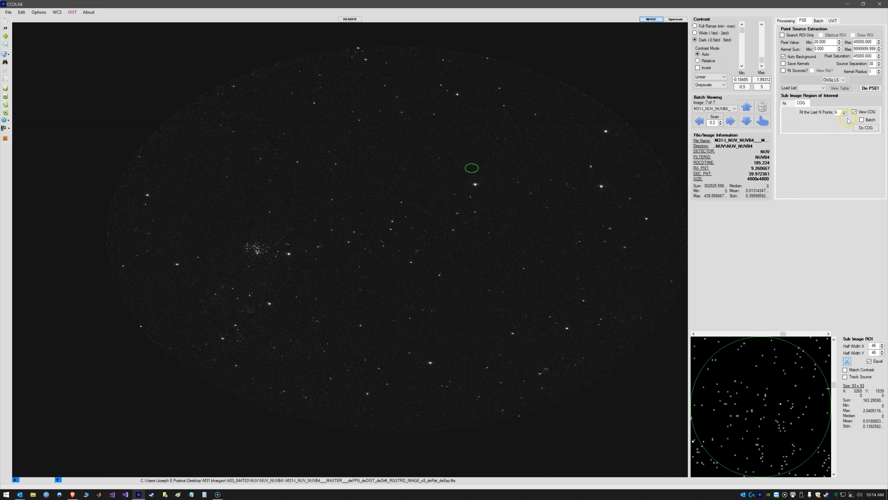
{"action": "left_click", "coordinate": [474, 174]}
{"action": "left_click", "coordinate": [476, 185]}
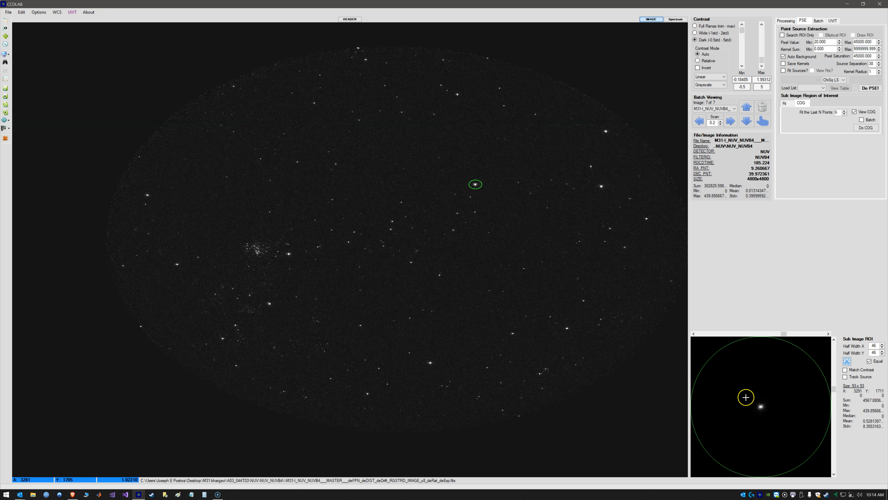
Restore the square ROI around the star with a half width of 7 pixels and enable Match Contrast
{"action": "scroll", "coordinate": [754, 376], "scroll_direction": "down", "scroll_amount": 8}
{"action": "left_click", "coordinate": [791, 105]}
{"action": "scroll", "coordinate": [775, 387], "scroll_direction": "down", "scroll_amount": 11}
{"action": "scroll", "coordinate": [775, 387], "scroll_direction": "down", "scroll_amount": 1}
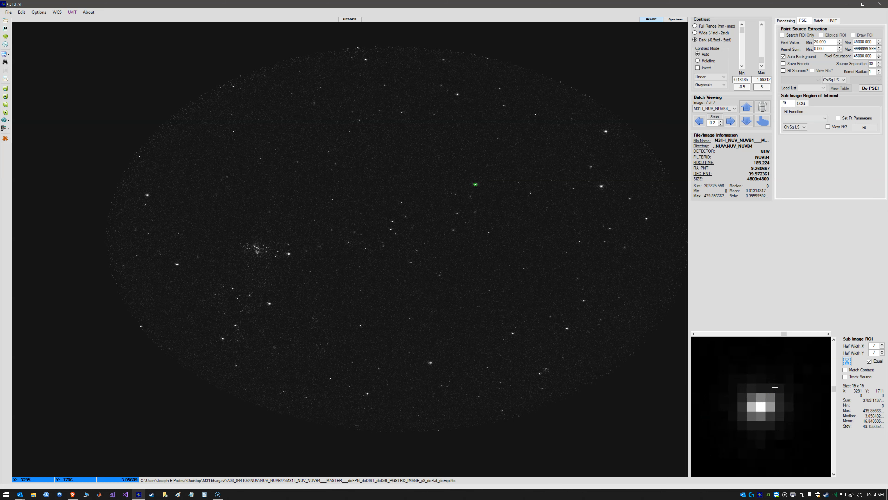
{"action": "left_click", "coordinate": [863, 369]}
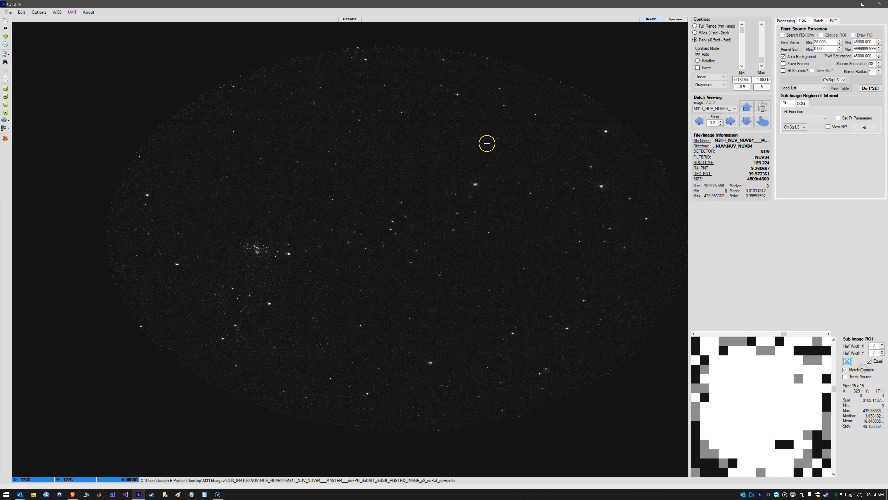
Resize the ROI to a half width of 16 pixels so it encloses the star's light, and disable Match Contrast
{"action": "scroll", "coordinate": [769, 397], "scroll_direction": "up", "scroll_amount": 10}
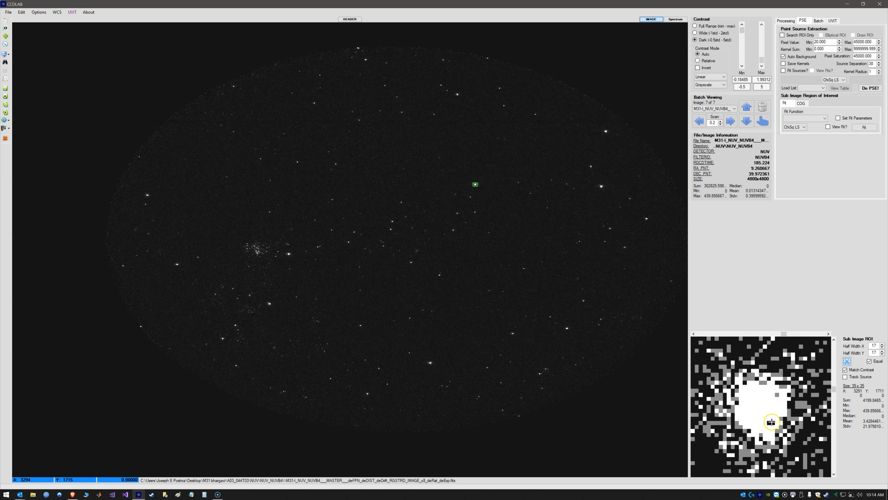
{"action": "scroll", "coordinate": [756, 420], "scroll_direction": "up", "scroll_amount": 6}
{"action": "scroll", "coordinate": [782, 403], "scroll_direction": "down", "scroll_amount": 5}
{"action": "scroll", "coordinate": [759, 391], "scroll_direction": "up", "scroll_amount": 11}
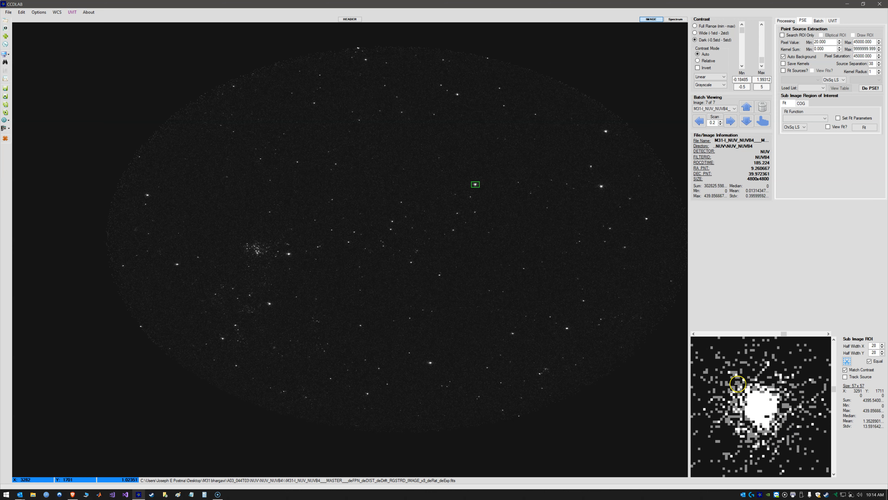
{"action": "scroll", "coordinate": [785, 396], "scroll_direction": "down", "scroll_amount": 3}
{"action": "scroll", "coordinate": [784, 397], "scroll_direction": "down", "scroll_amount": 11}
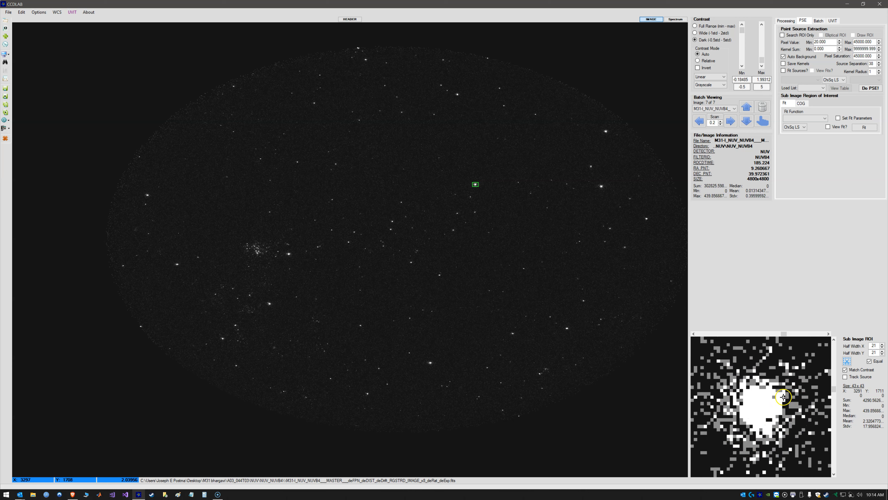
{"action": "scroll", "coordinate": [764, 402], "scroll_direction": "down", "scroll_amount": 1}
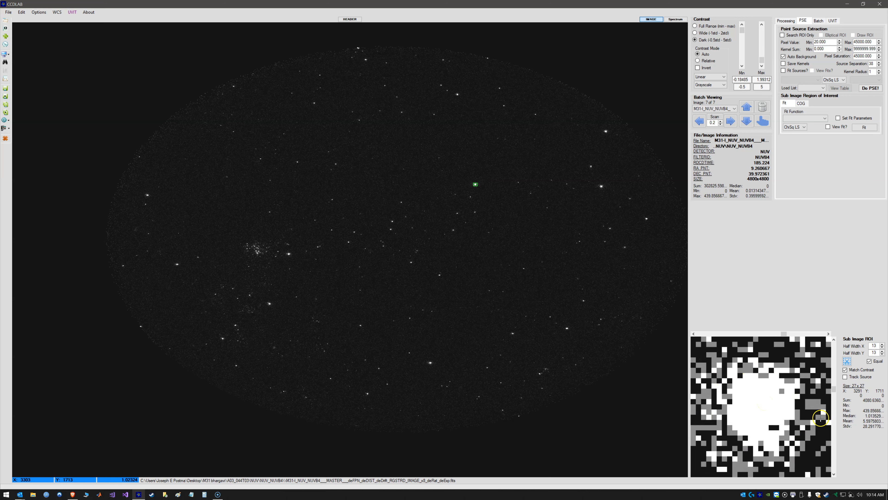
{"action": "scroll", "coordinate": [743, 388], "scroll_direction": "up", "scroll_amount": 1}
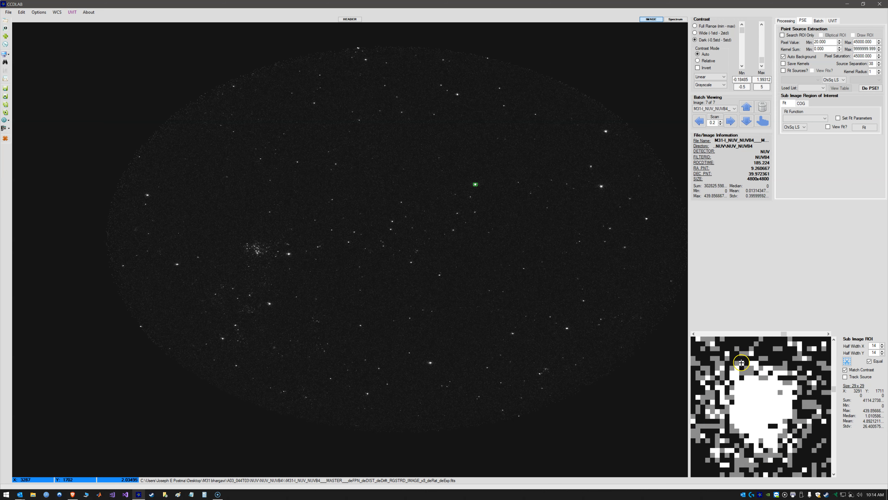
{"action": "scroll", "coordinate": [757, 367], "scroll_direction": "up", "scroll_amount": 3}
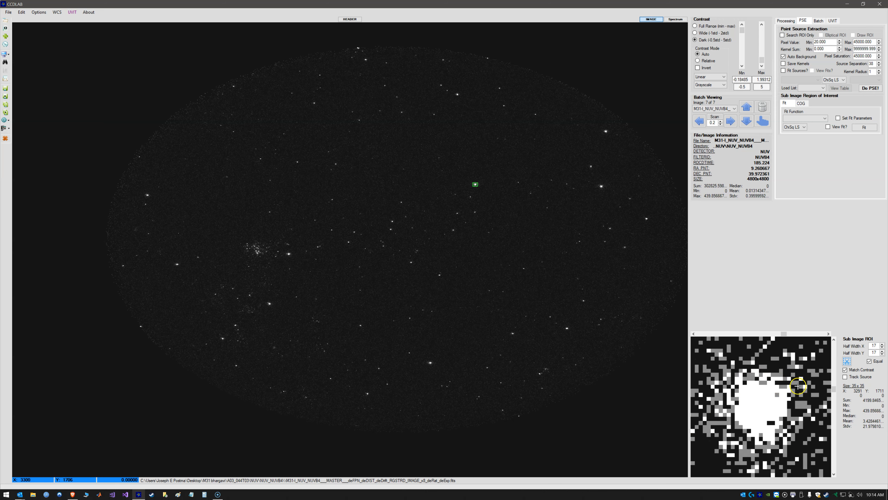
{"action": "scroll", "coordinate": [760, 446], "scroll_direction": "down", "scroll_amount": 1}
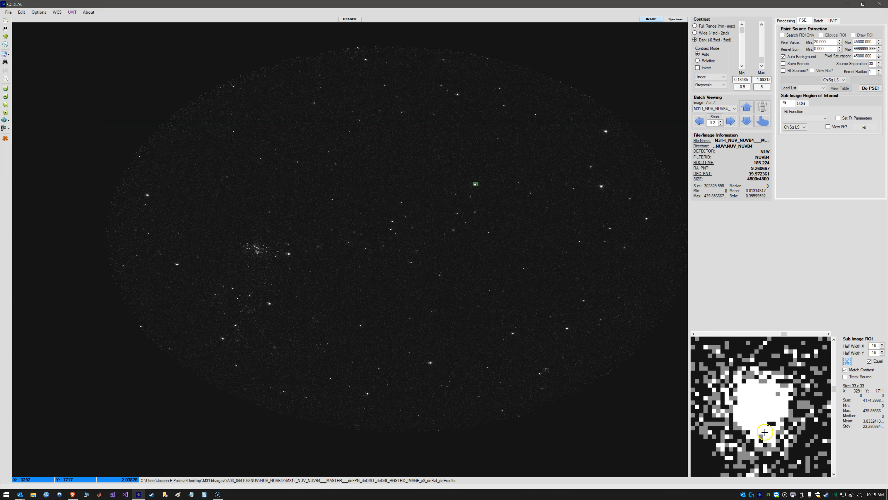
{"action": "left_click", "coordinate": [855, 370]}
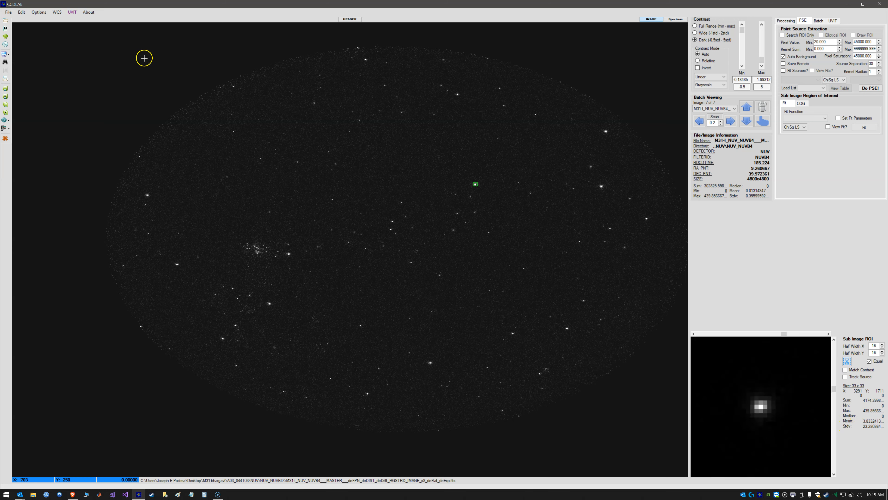
Run DeSaturate ROI Counts on the star's ROI with Correct Background enabled and the background at .0287 counts per pixel
{"action": "left_click", "coordinate": [72, 12]}
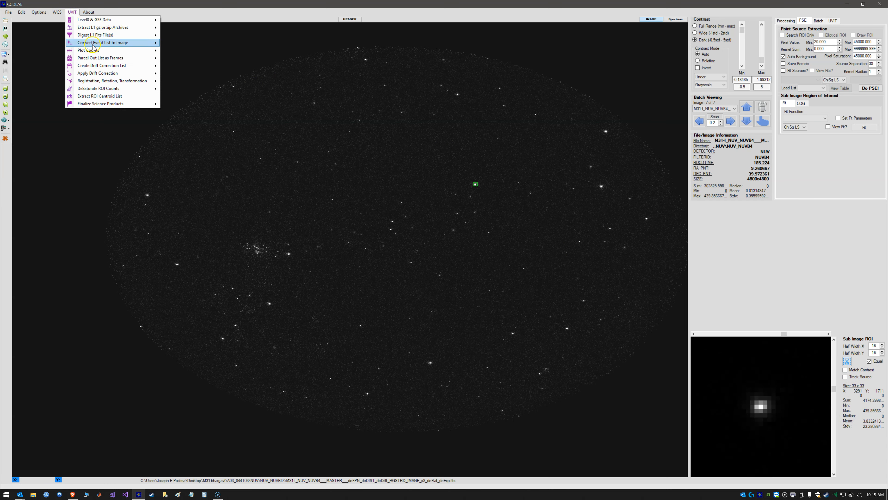
{"action": "left_click", "coordinate": [115, 89]}
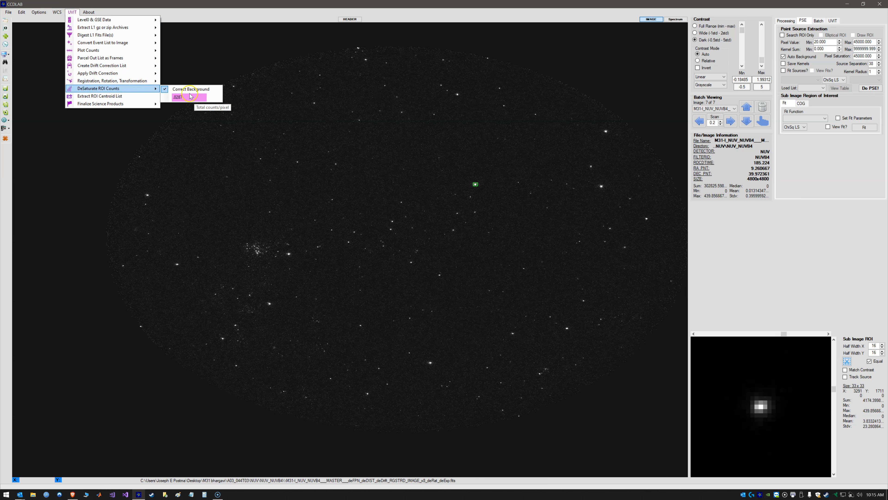
{"action": "left_click", "coordinate": [131, 89]}
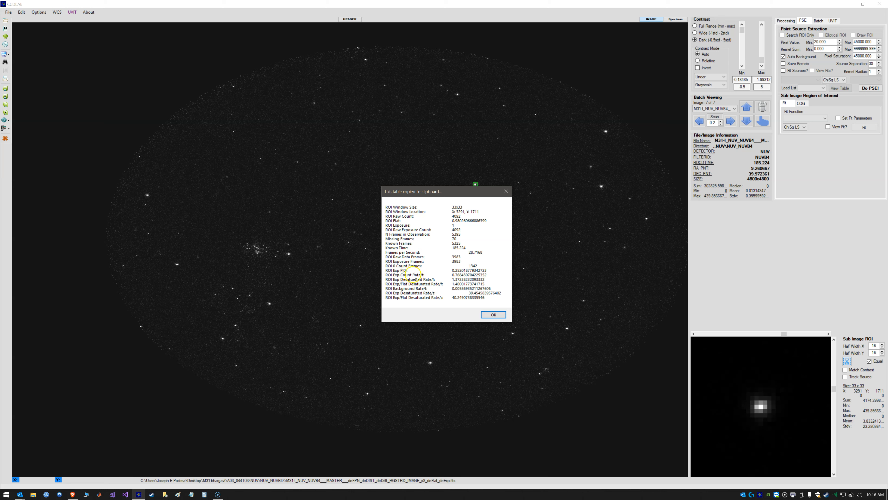
Examine the ROI count rate and desaturated rate per frame in the desaturation results table
{"action": "left_click", "coordinate": [459, 274]}
{"action": "left_click", "coordinate": [457, 275]}
{"action": "left_click", "coordinate": [464, 275]}
{"action": "left_click", "coordinate": [459, 279]}
{"action": "left_click", "coordinate": [407, 282]}
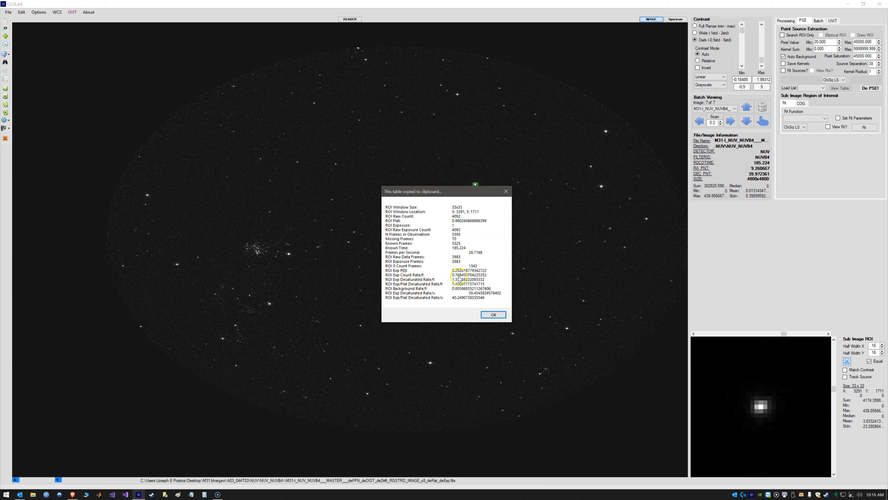